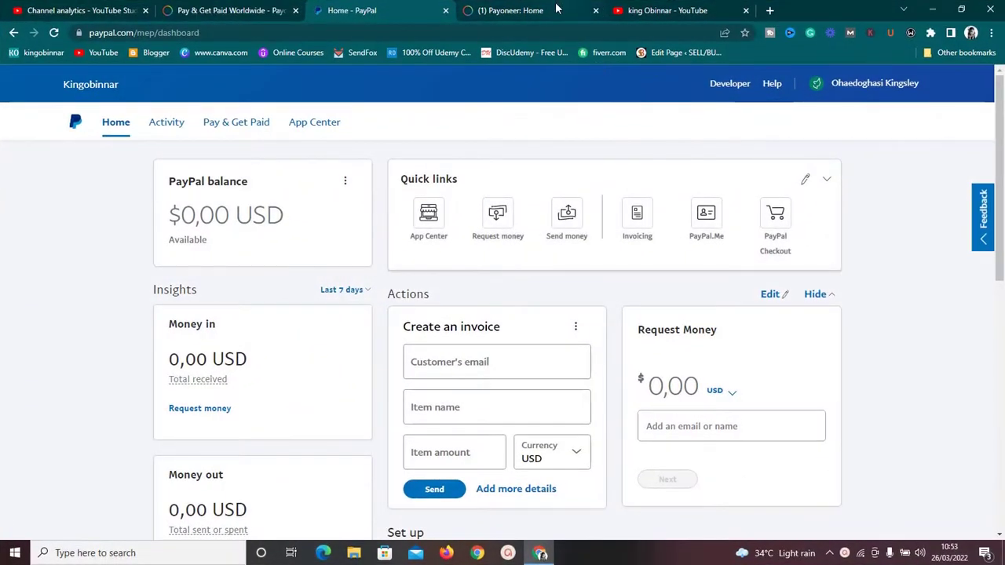
Glance over the Payoneer and YouTube tabs, then return to the PayPal dashboard
click(556, 9)
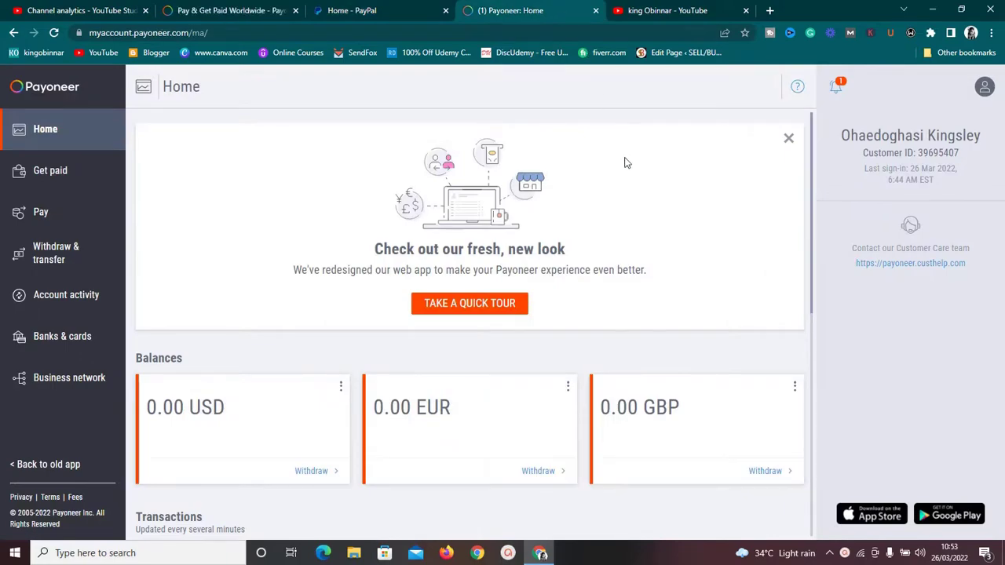
click(677, 10)
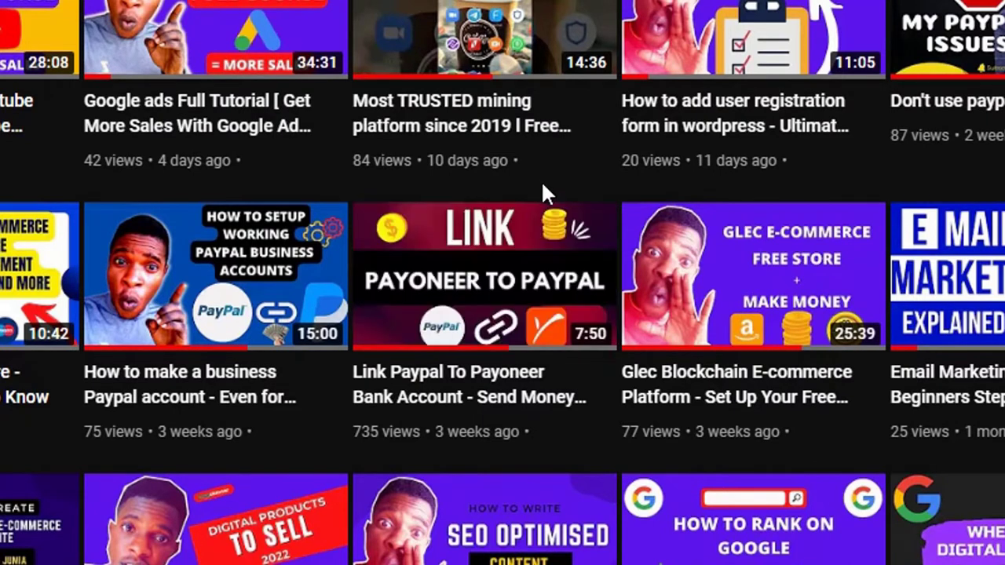
click(403, 6)
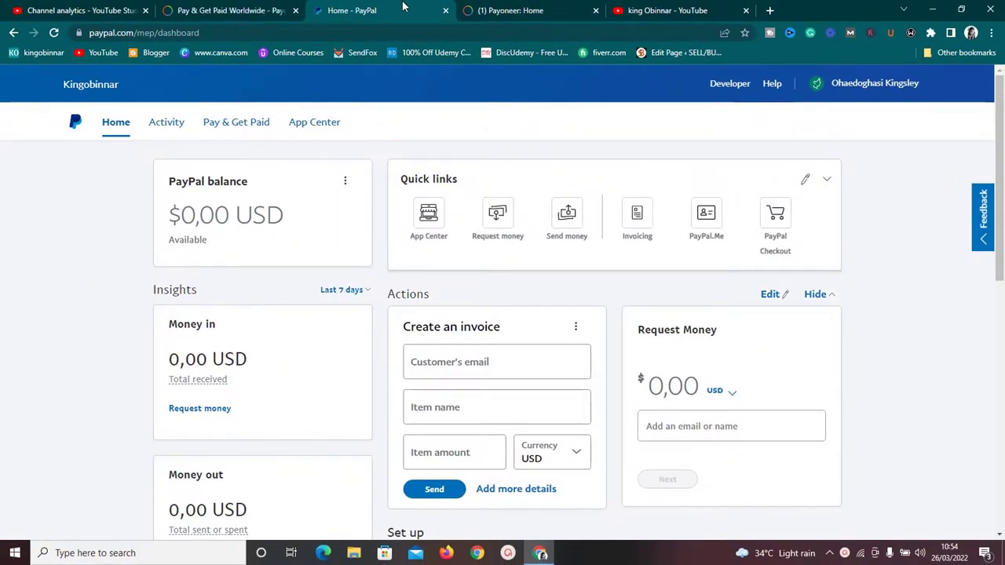
Bring up Payoneer home and scroll through the 0.00 USD, EUR and GBP balances
click(526, 10)
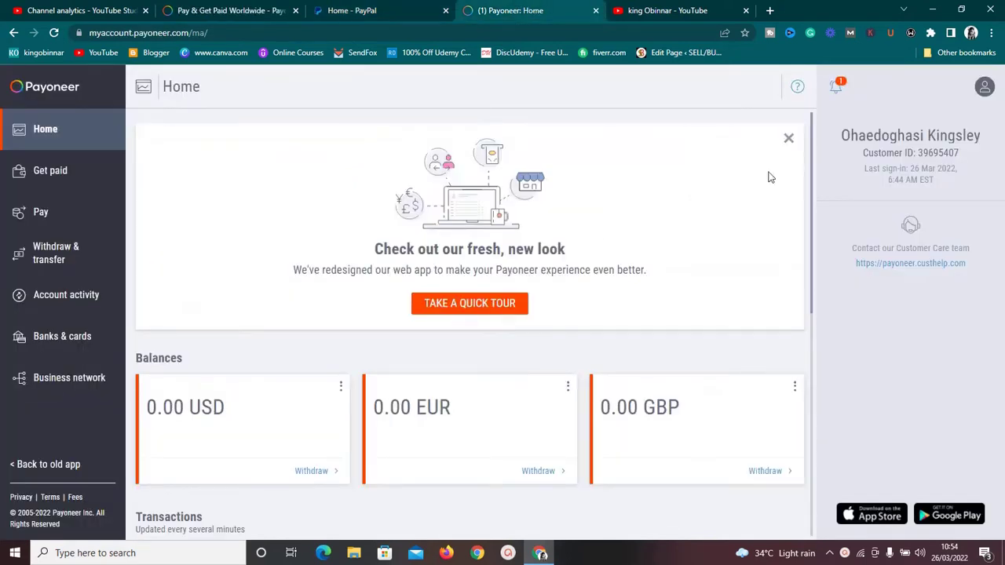
scroll(773, 193, down, 1)
scroll(774, 193, down, 5)
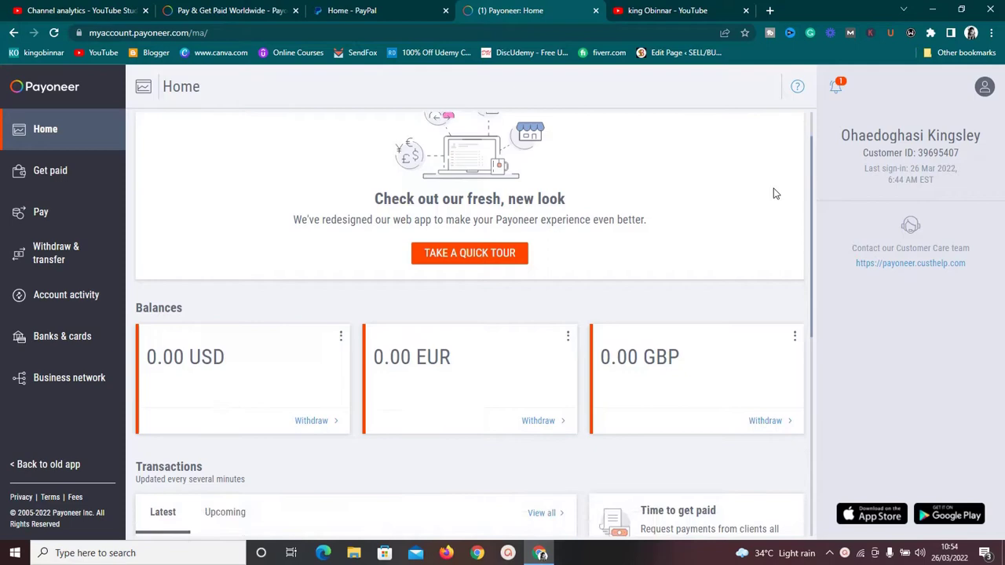
scroll(773, 193, up, 6)
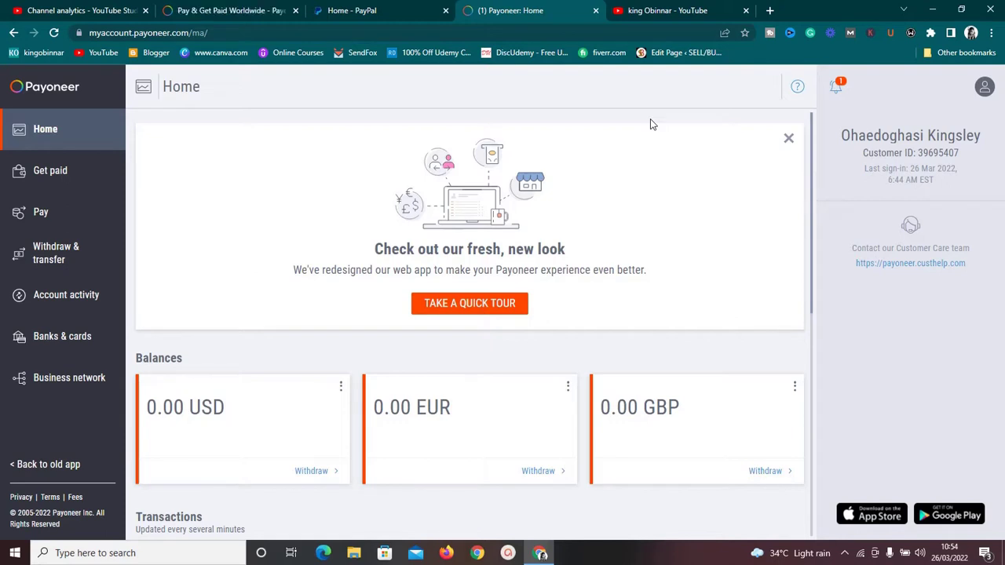
click(392, 10)
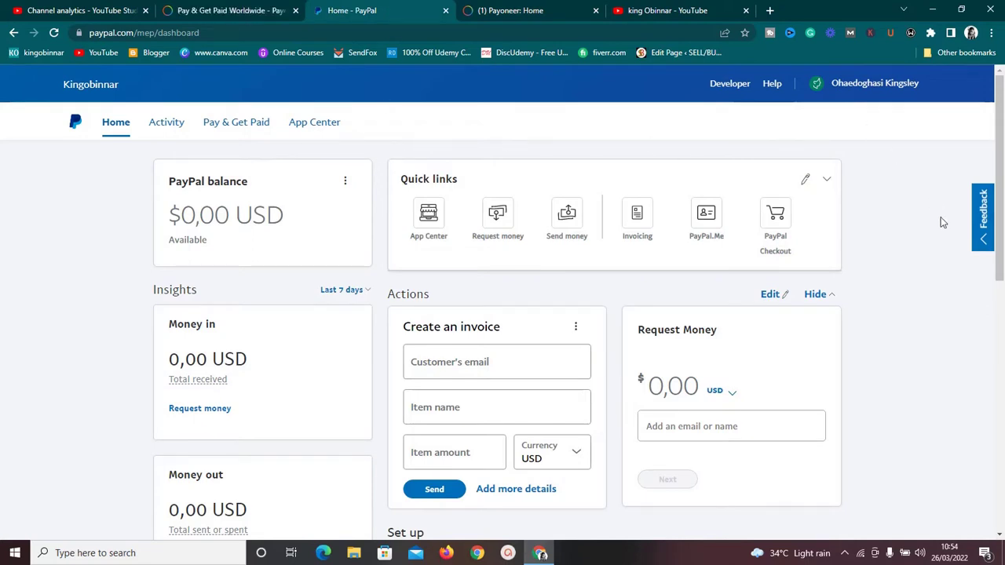
mouse_move(873, 92)
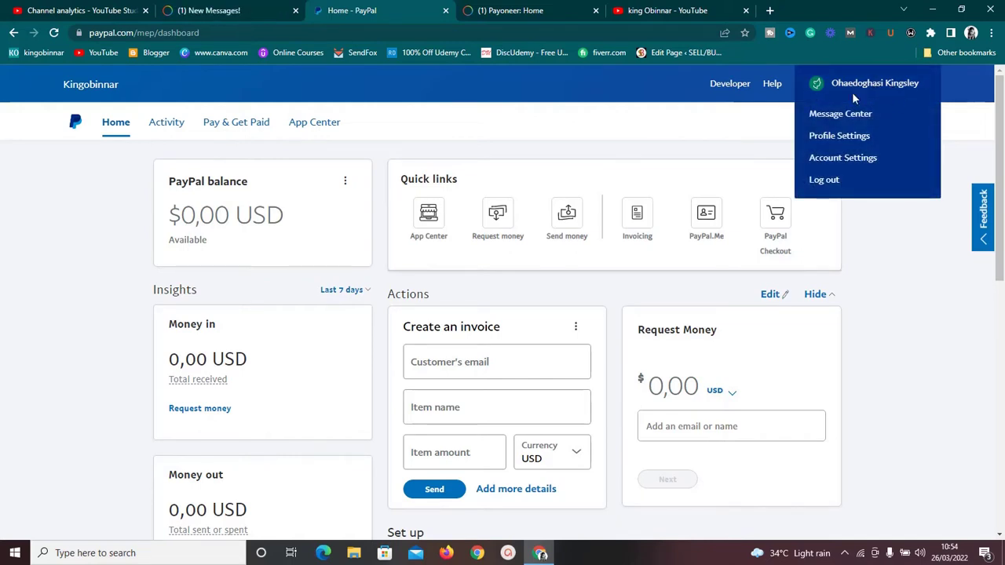
From Payoneer home, go to Get paid > Receiving accounts and view the USA account's bank details
click(514, 10)
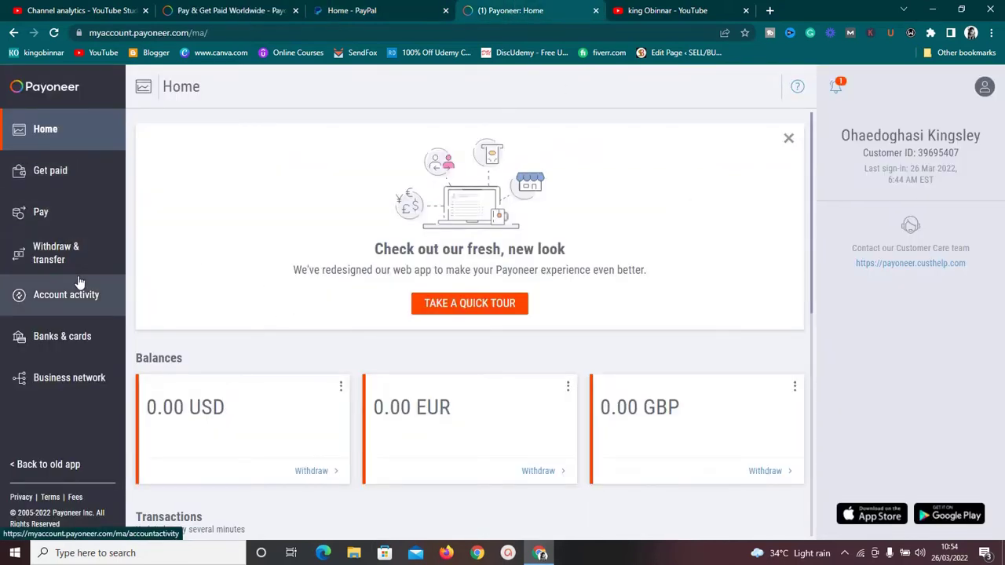
click(61, 189)
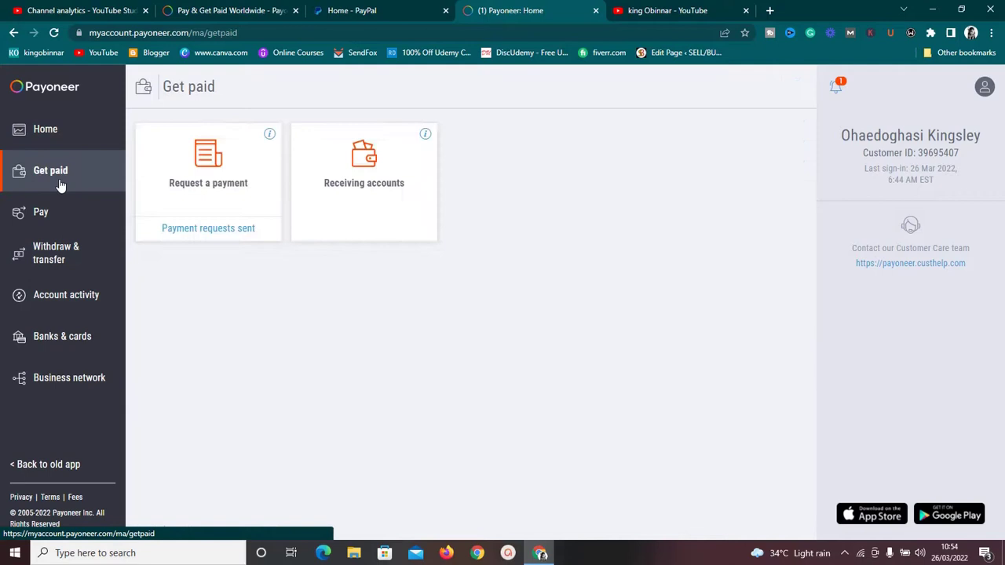
click(321, 208)
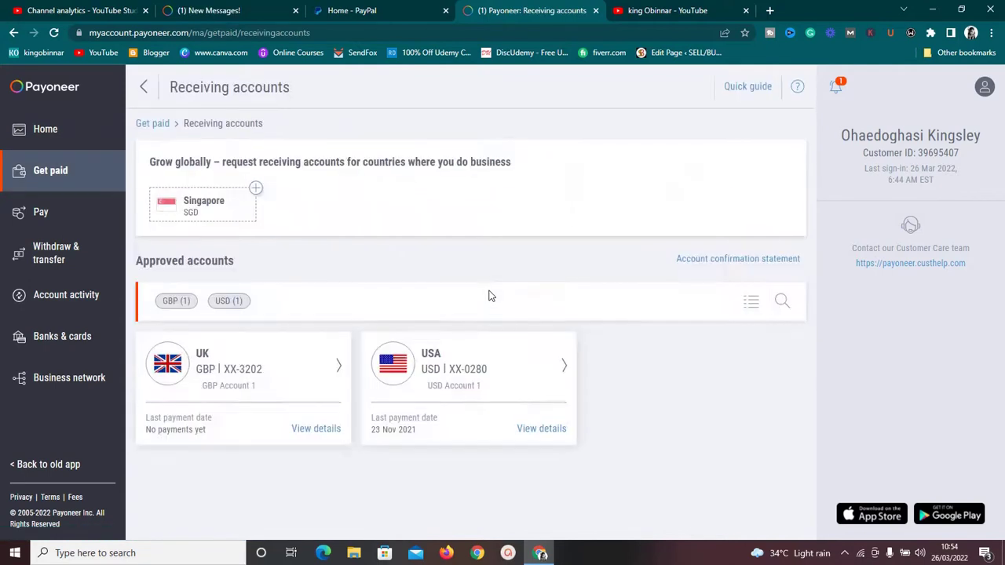
click(544, 428)
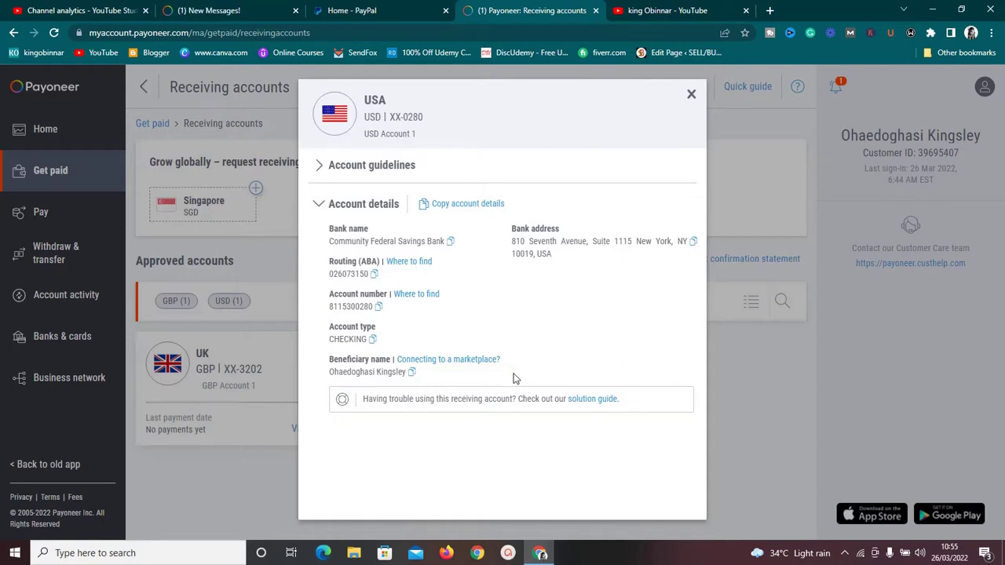
Close the USA details and open PayPal Account Settings, scrolling down to the Limits option
click(691, 96)
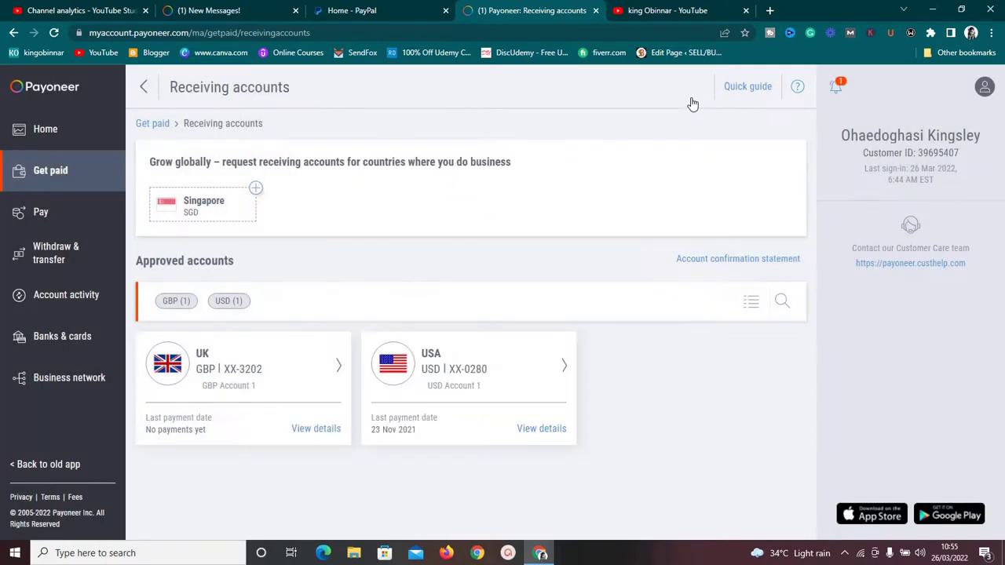
click(369, 10)
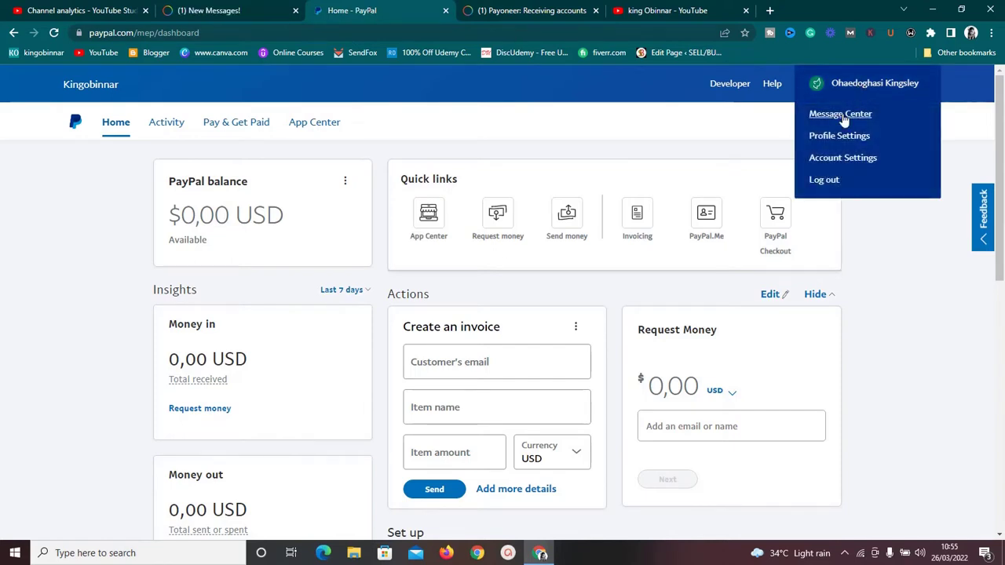
click(837, 160)
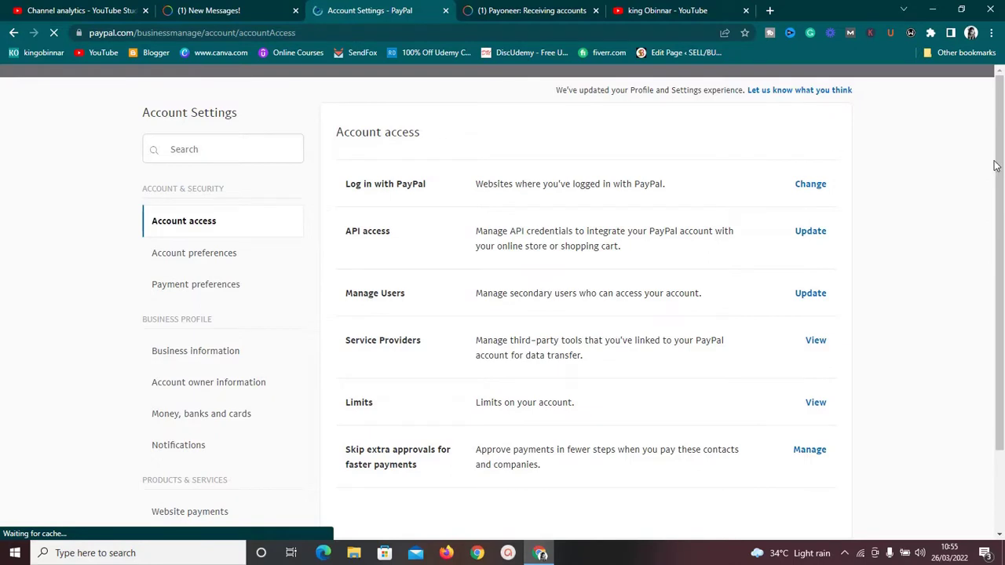
drag(1000, 138, 1000, 228)
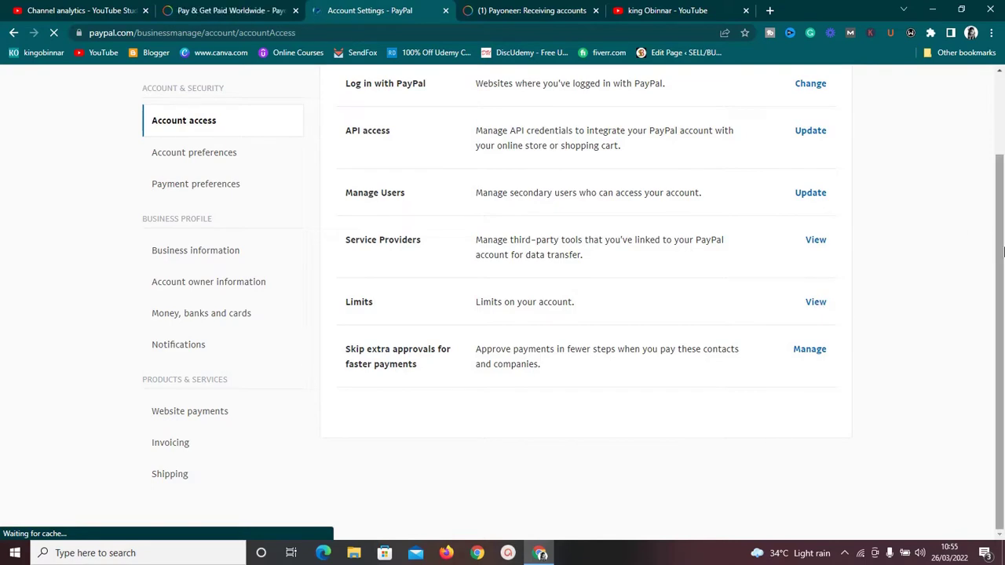
drag(997, 239, 982, 329)
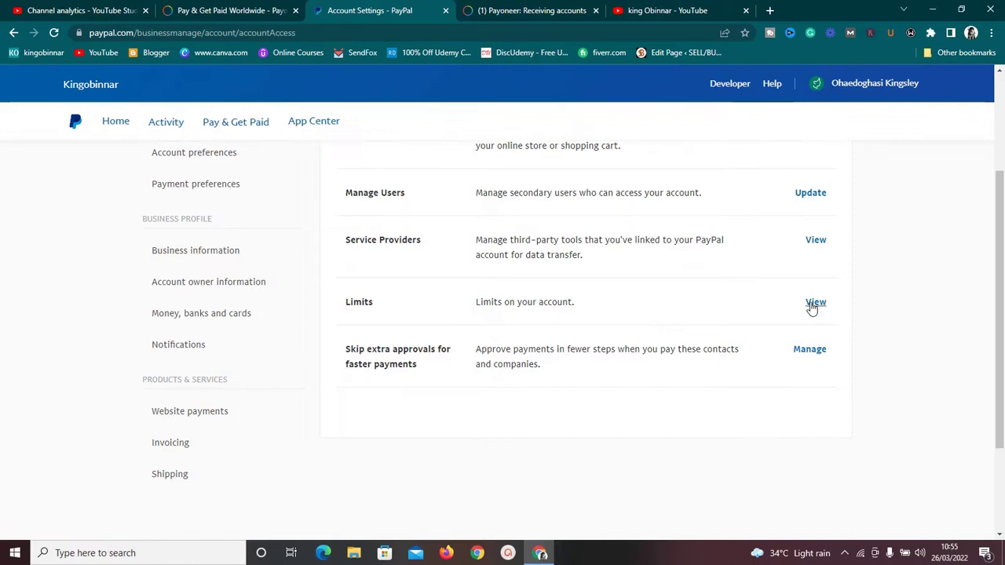
Review Account limits: no balance or receiving limit, plus remaining yearly sending and withdrawal amounts
click(814, 305)
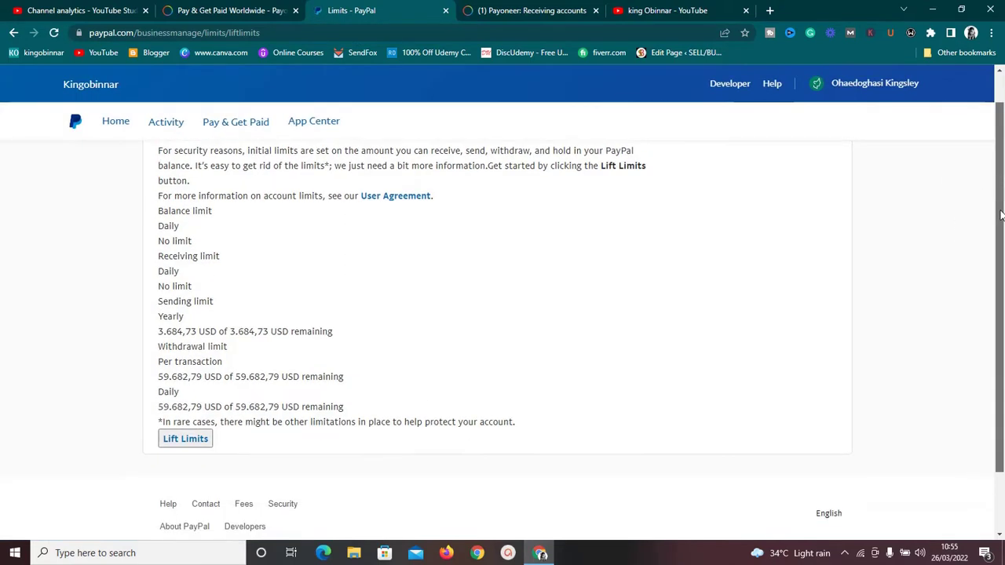
scroll(1000, 167, down, 1)
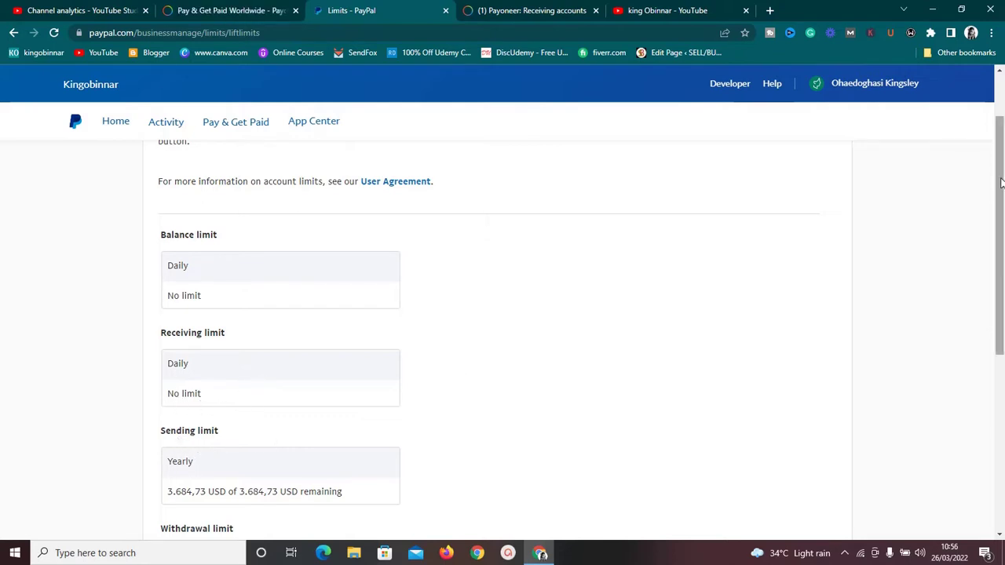
drag(1002, 182, 1003, 230)
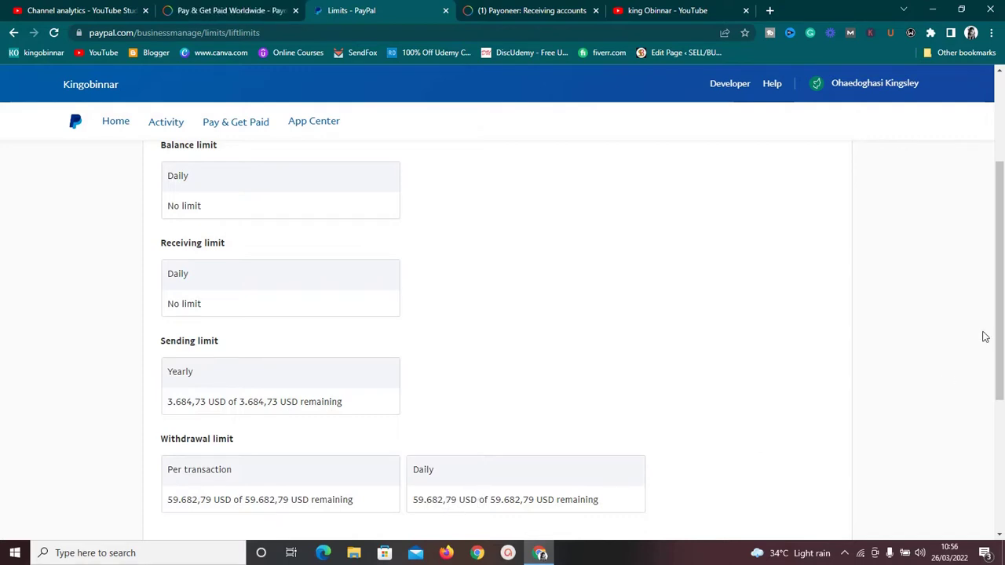
drag(998, 306, 1001, 250)
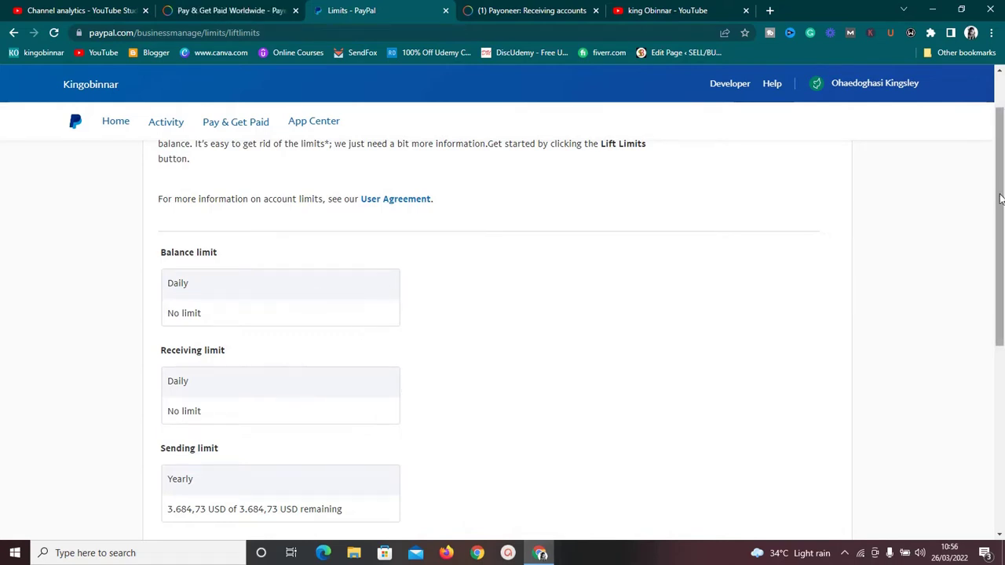
scroll(959, 296, down, 3)
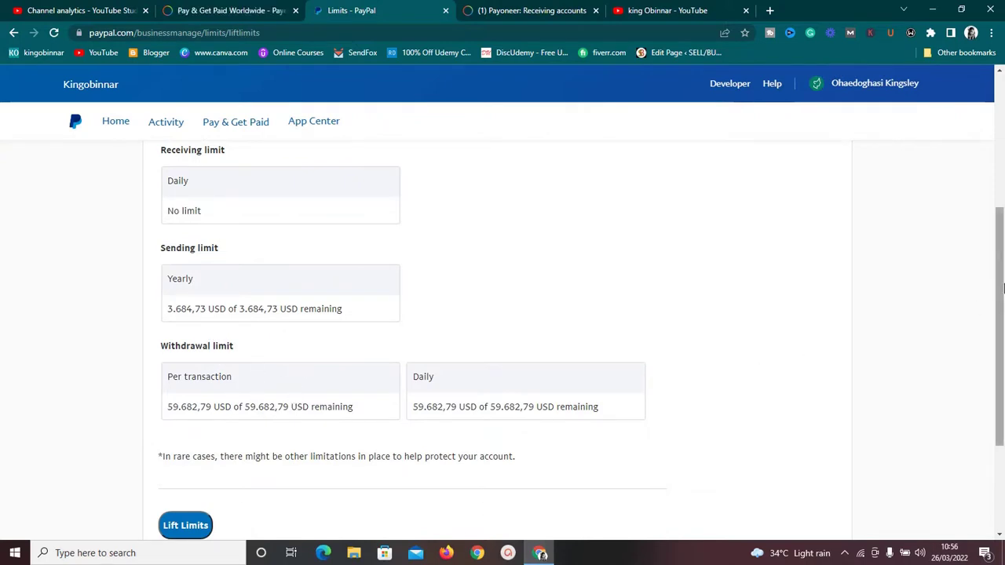
drag(999, 289, 1001, 357)
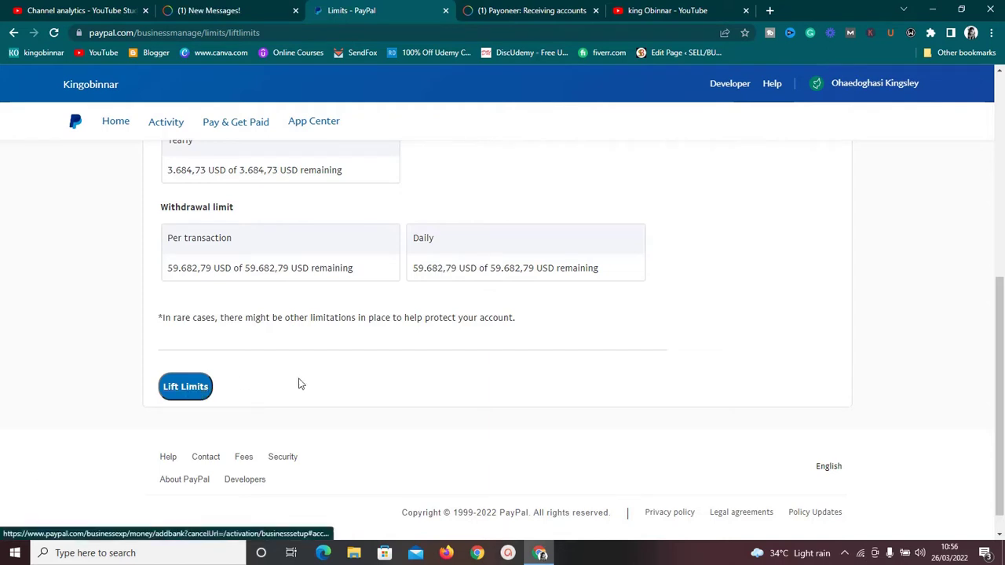
drag(1001, 319, 1001, 76)
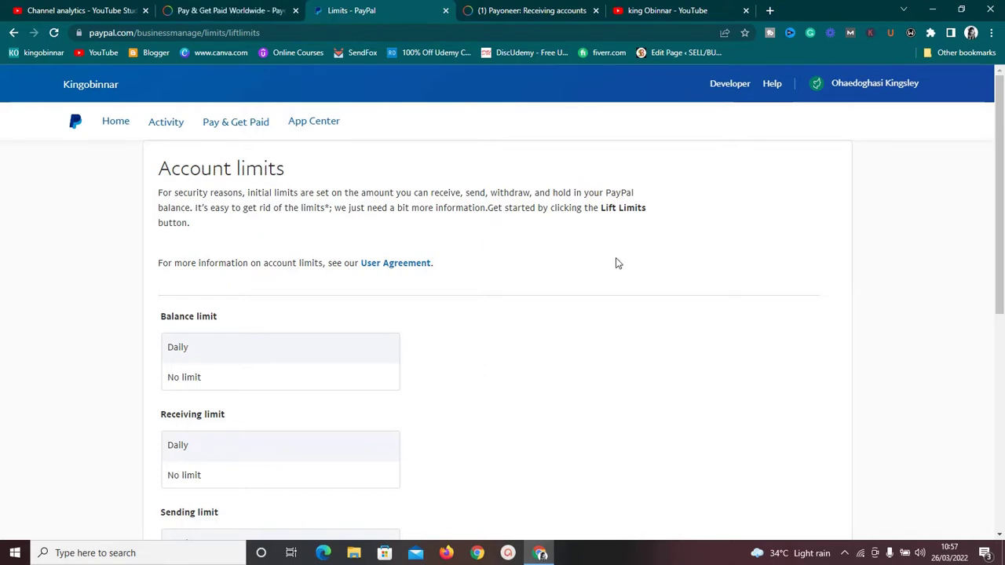
click(864, 83)
click(510, 10)
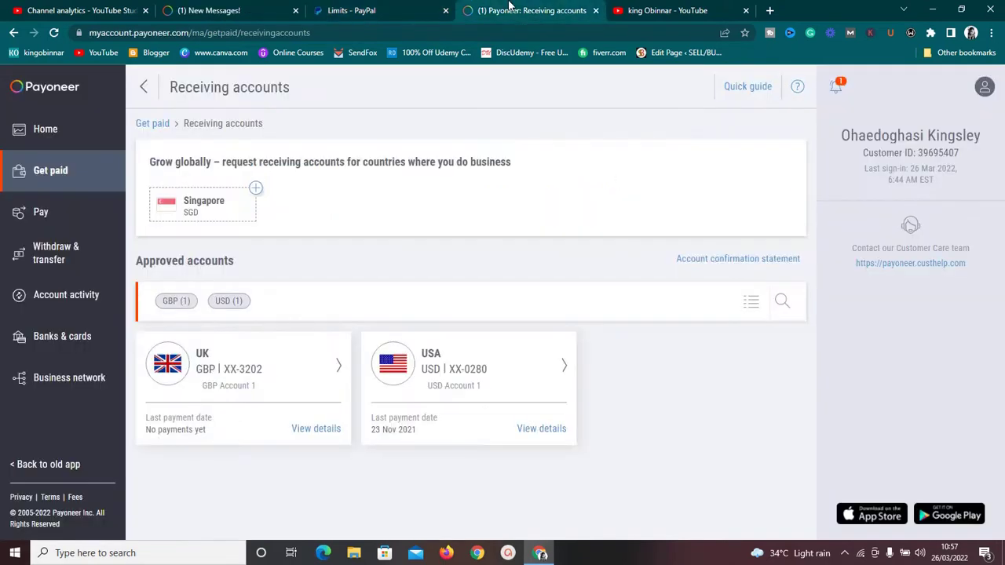
click(542, 430)
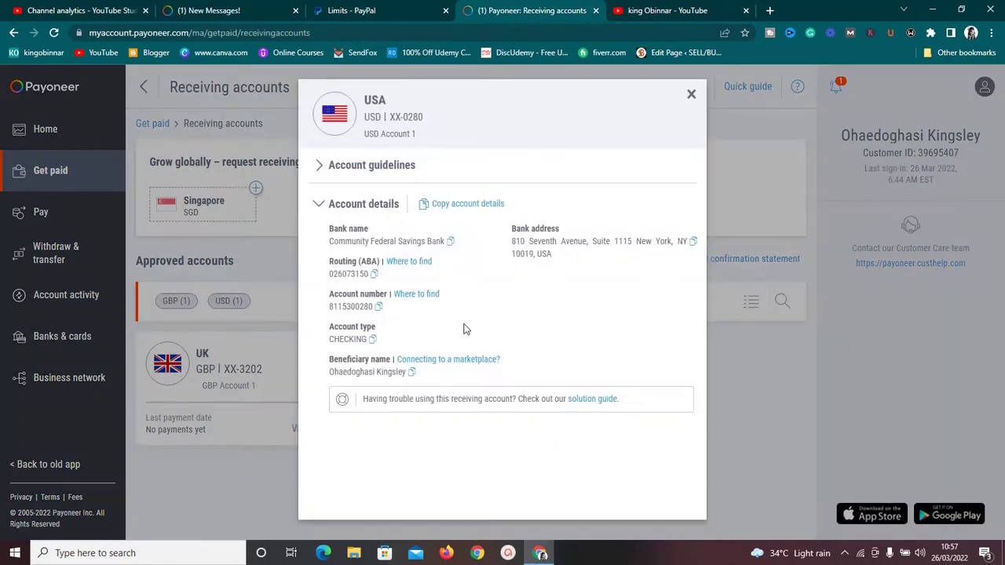
click(692, 94)
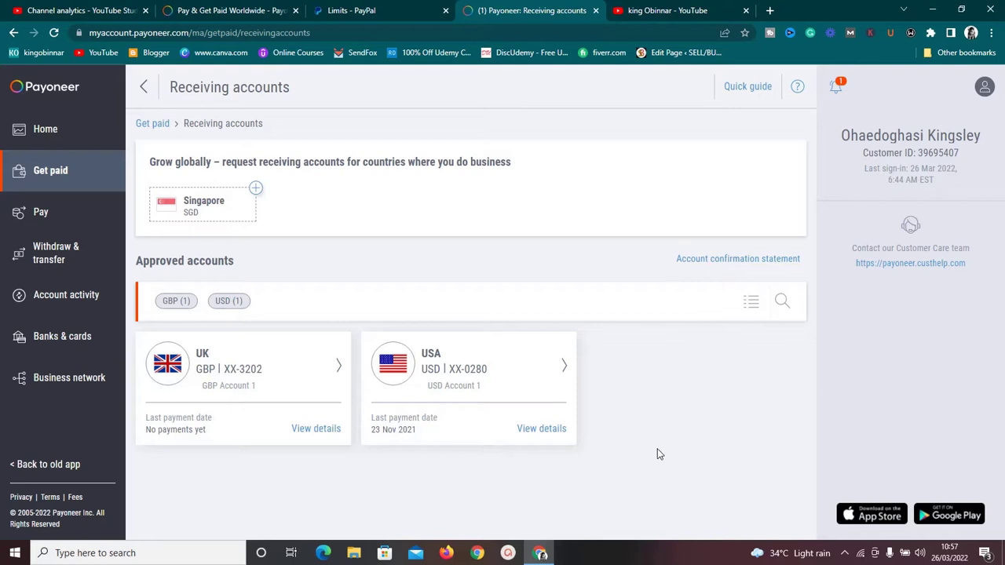
Go back to the PayPal limits page and choose Message Center from the account menu
click(384, 14)
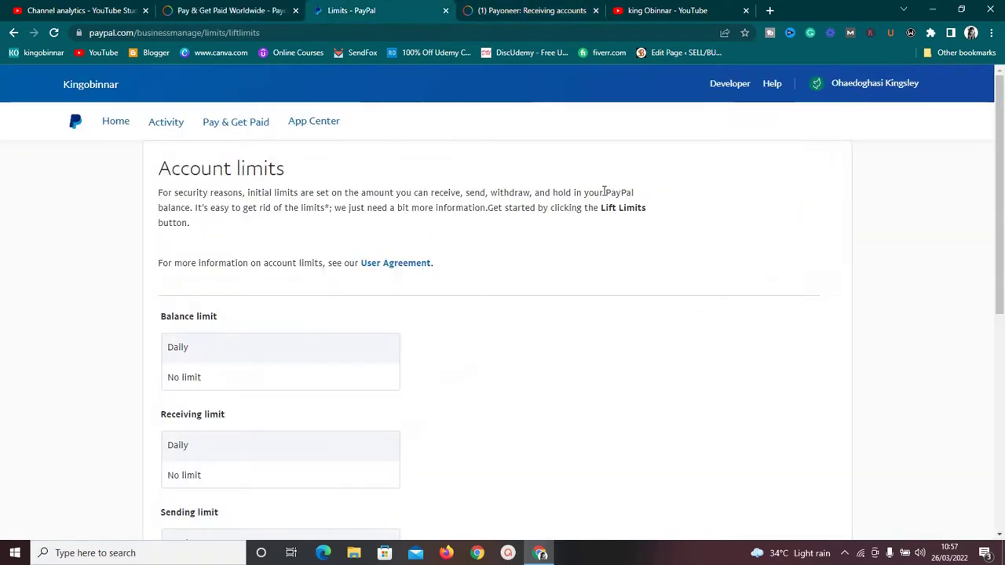
click(840, 83)
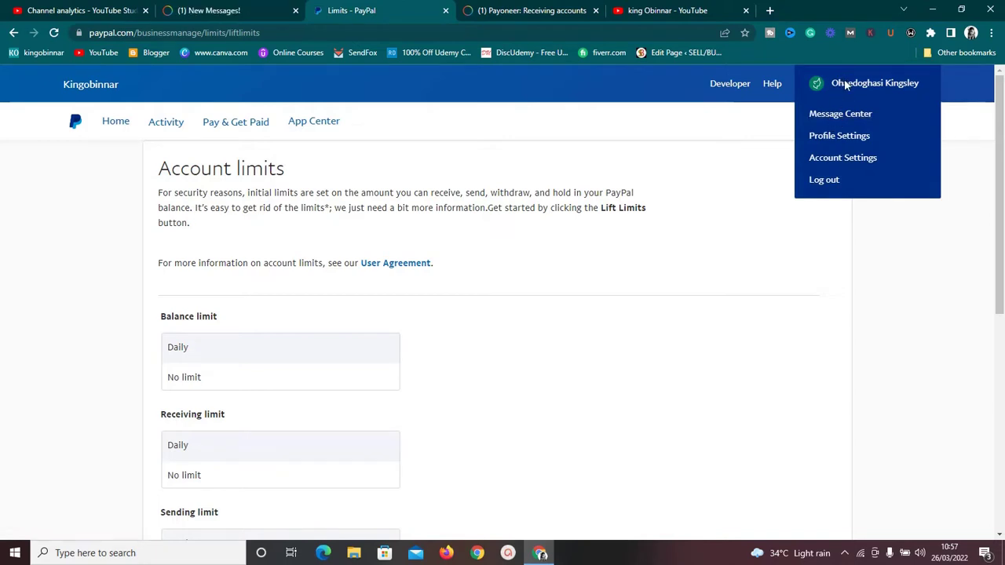
click(829, 123)
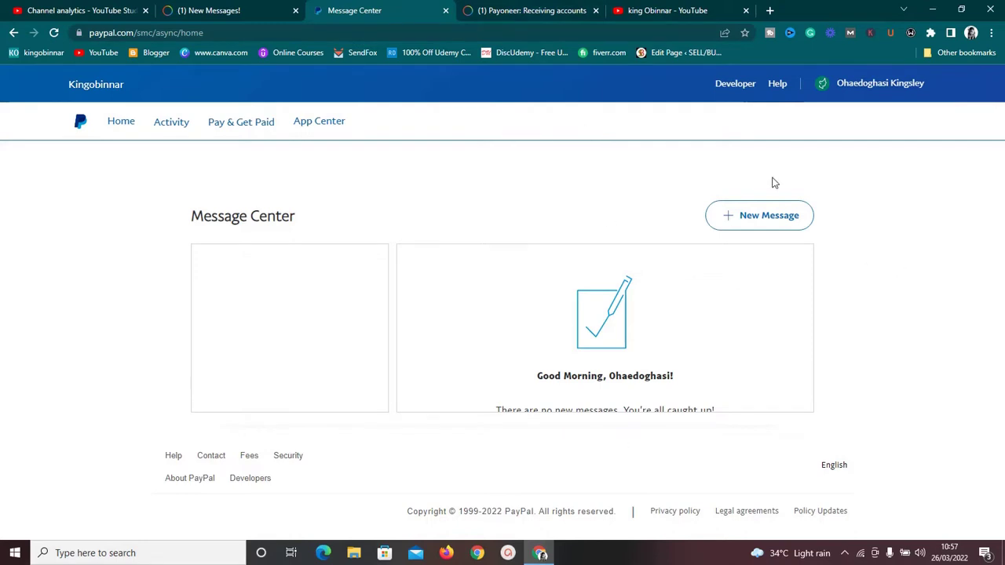
Start a new Customer Support chat with PayPal Assistant and ready the Send a message box
click(754, 226)
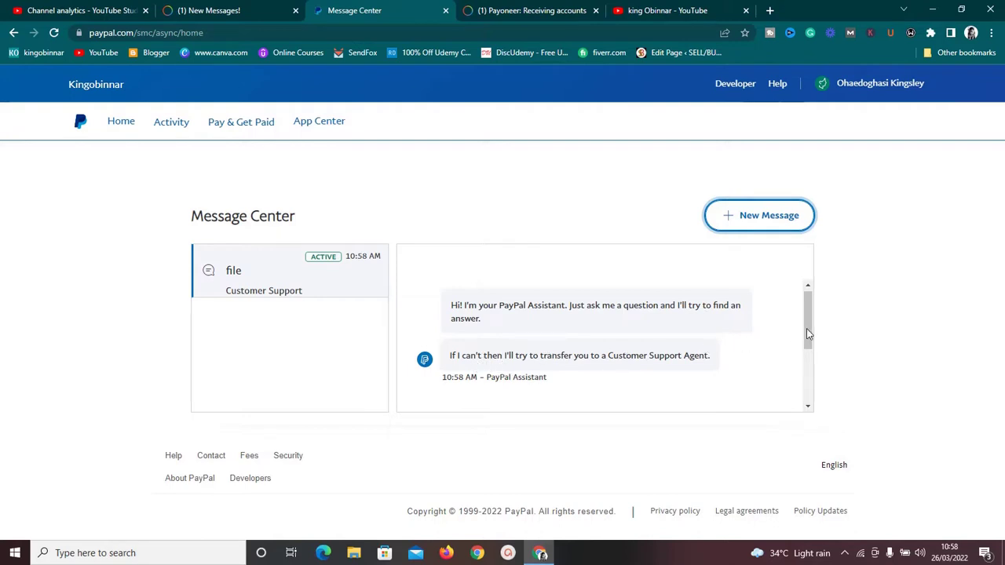
drag(807, 328, 808, 369)
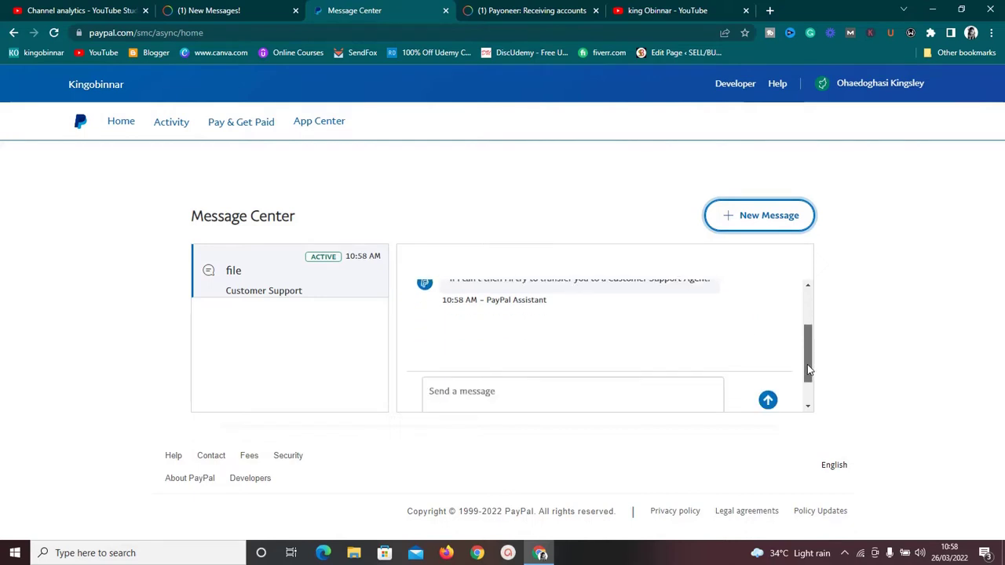
click(594, 396)
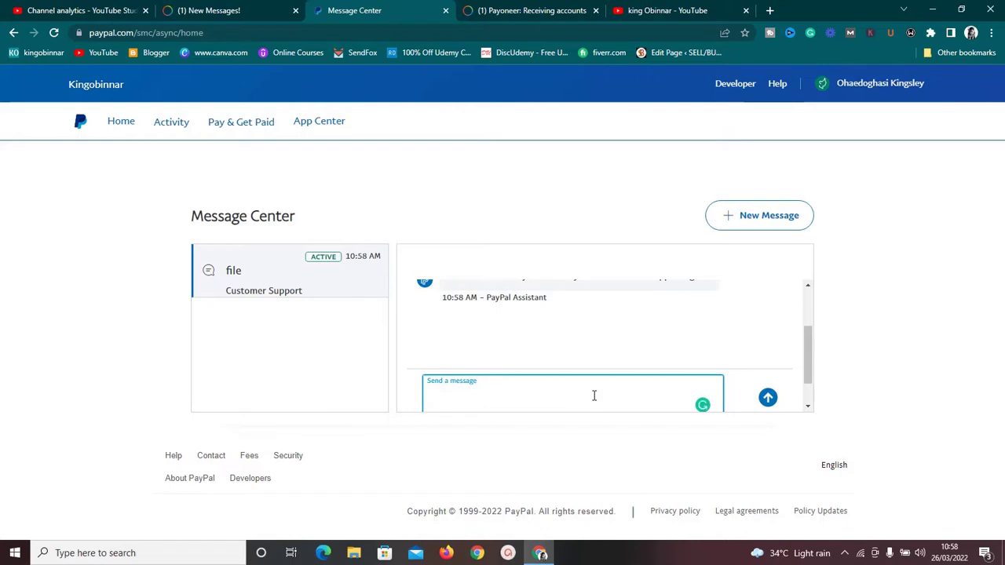
text(4)
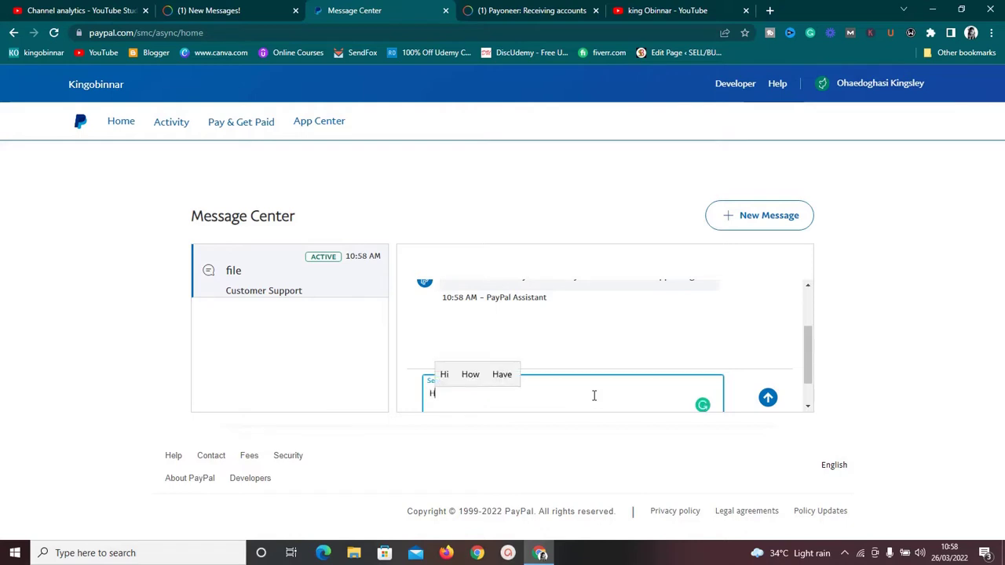
key(BackSpace)
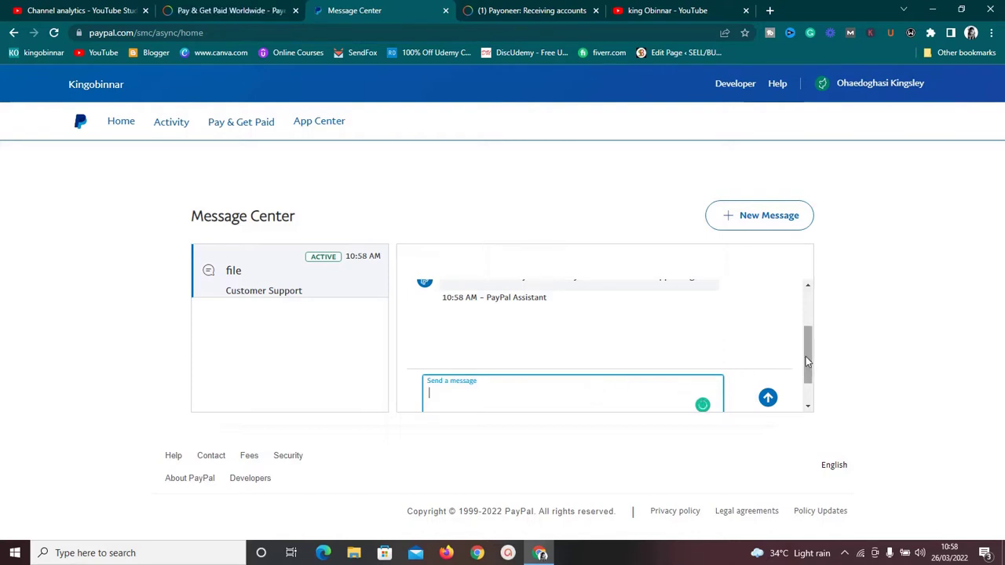
drag(806, 358, 808, 381)
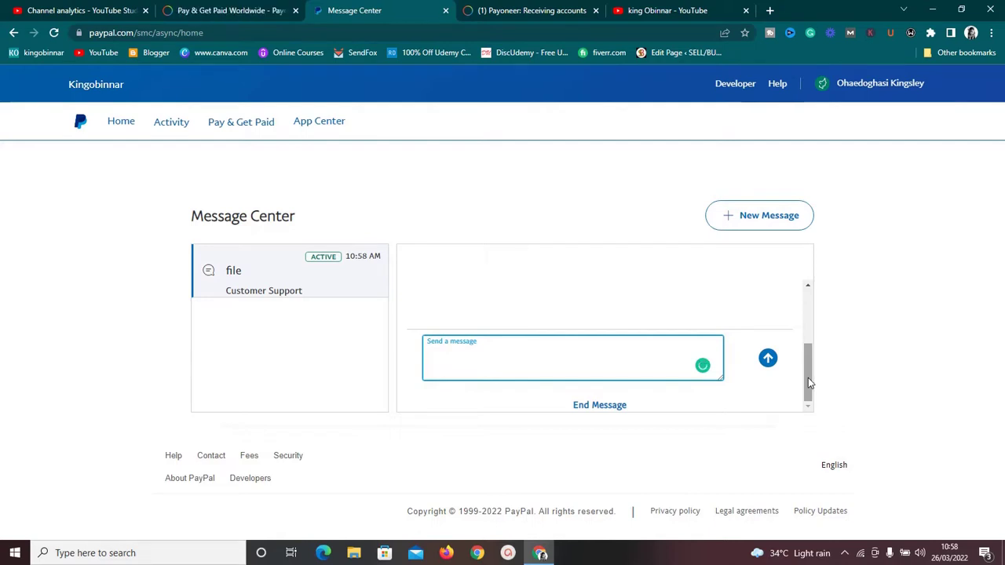
mouse_move(808, 377)
mouse_down()
mouse_move(807, 355)
mouse_move(811, 398)
mouse_up()
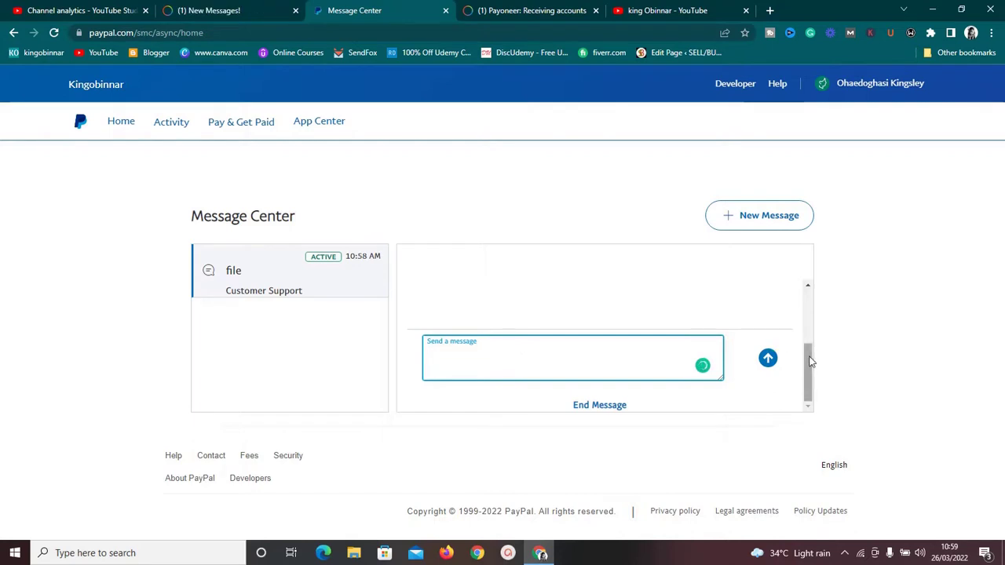
drag(812, 356, 806, 416)
click(845, 552)
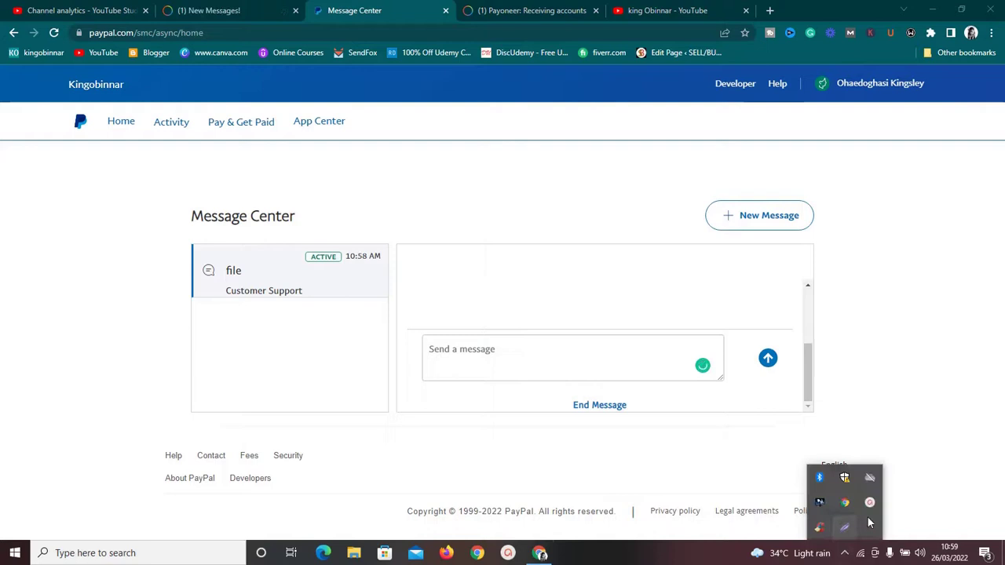
click(867, 511)
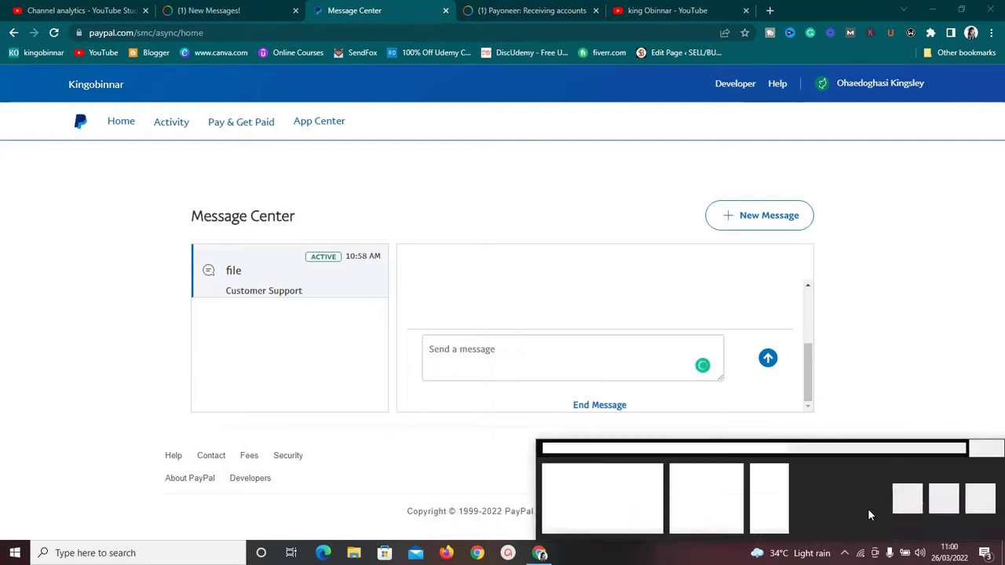